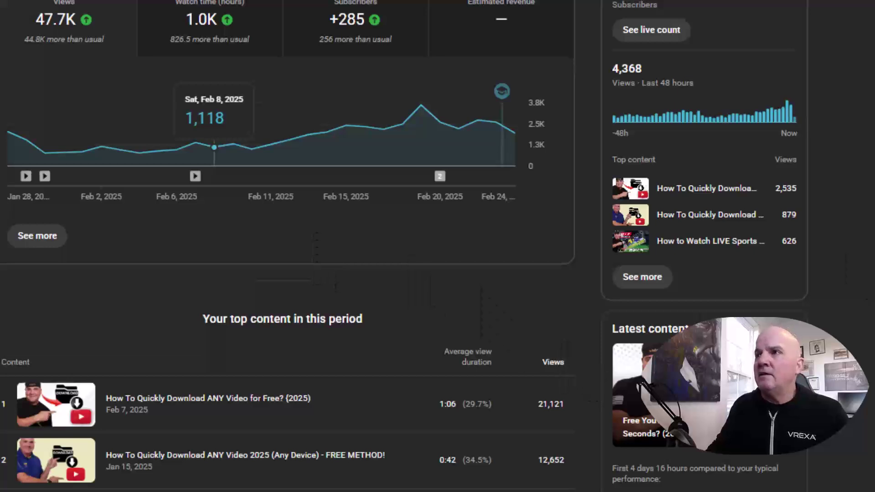
Step: Examine the view trend and the top content of the period in the channel analytics overview
scroll(603, 455, "down", 4)
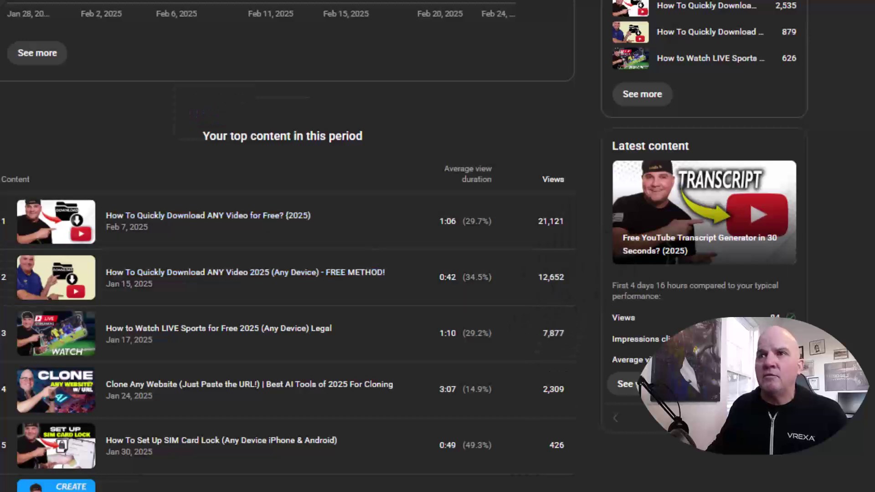
scroll(2, 262, "up", 4)
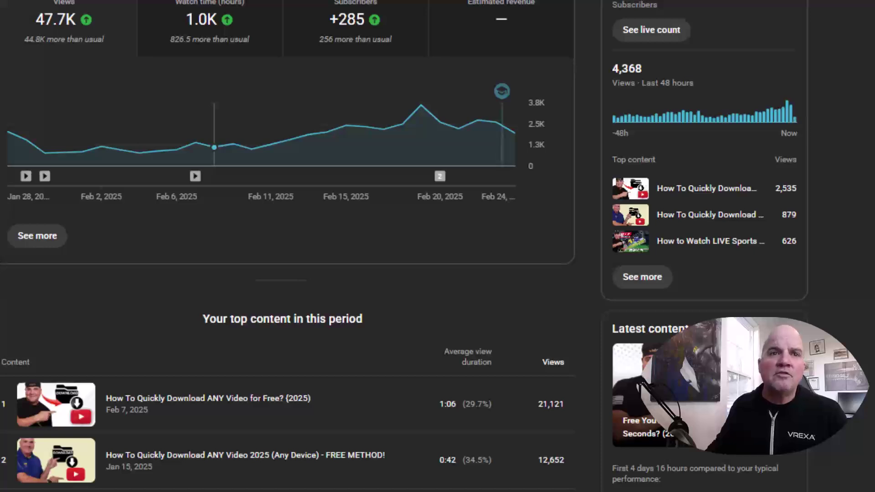
left_click(2, 456)
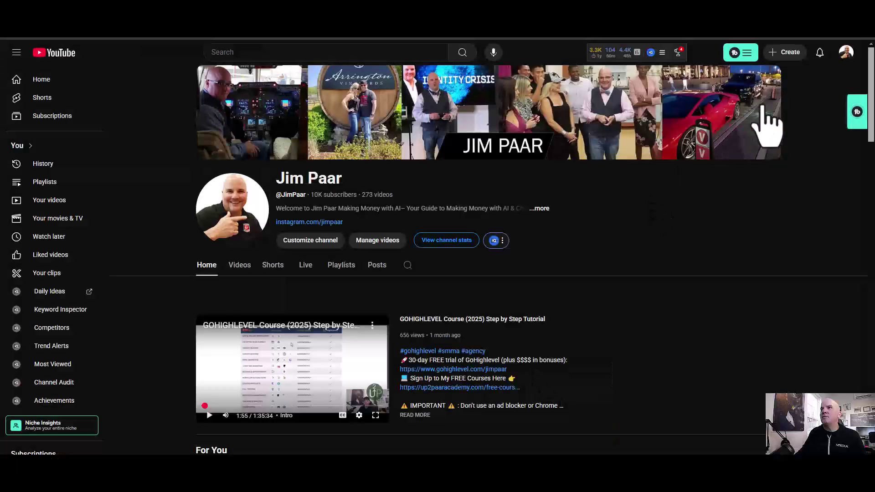
Step: Open your own YouTube channel page and go to its video management in YouTube Studio
left_click(846, 51)
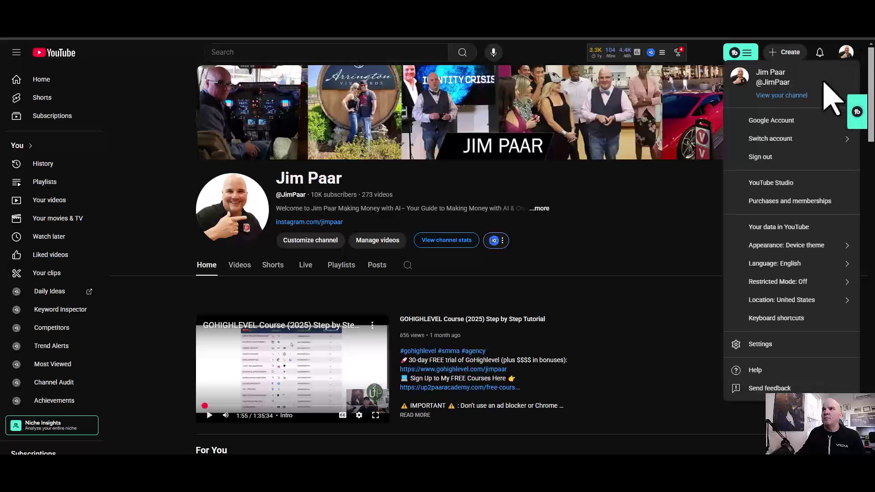
left_click(792, 96)
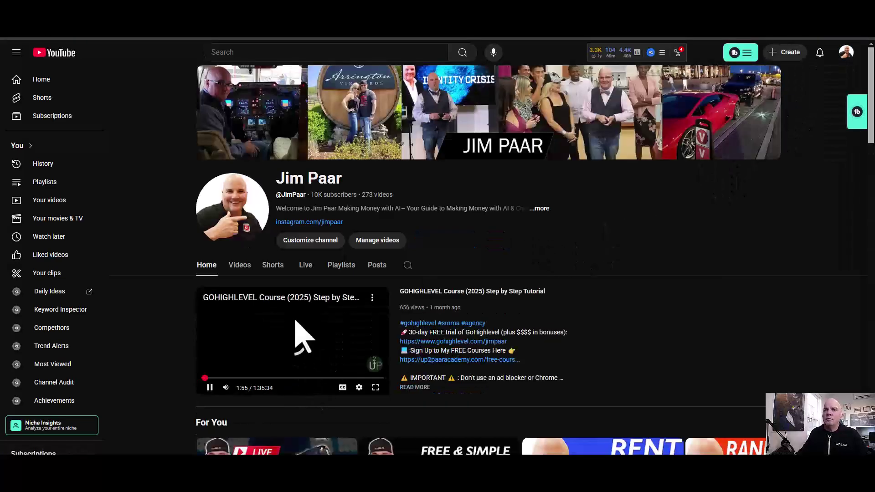
left_click(381, 241)
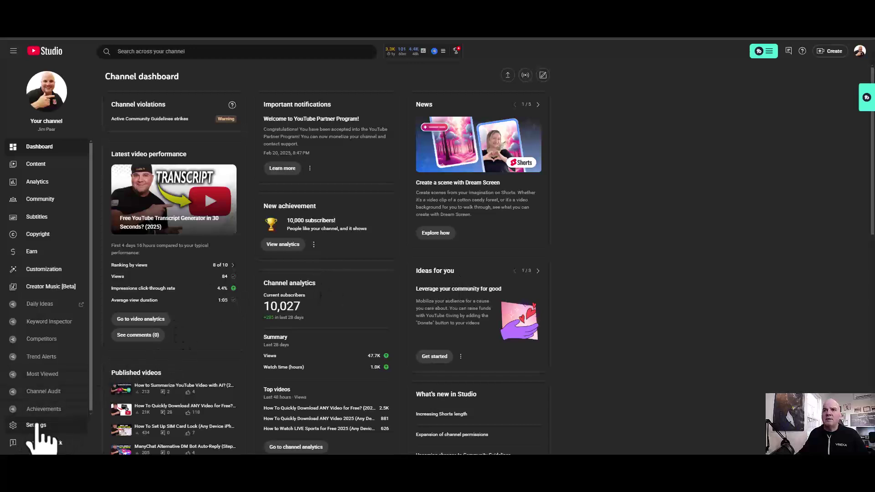
Step: Open the channel's basic info settings and examine its list of keywords
left_click(36, 426)
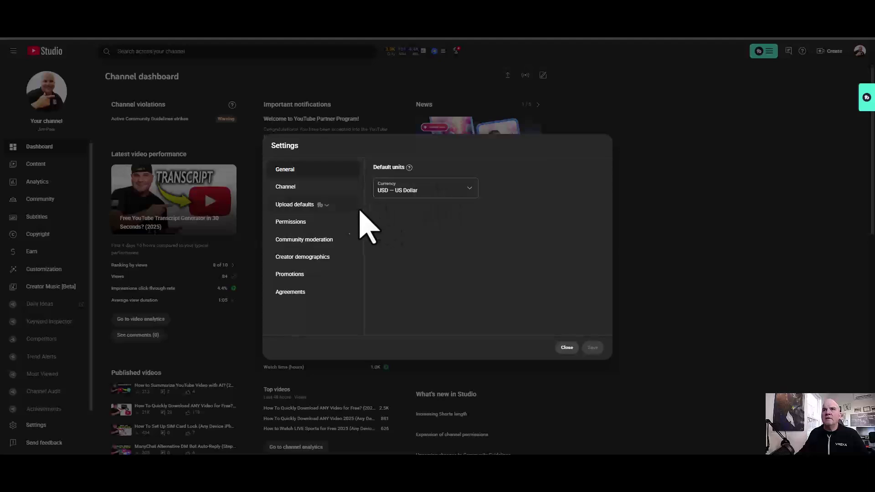
left_click(295, 186)
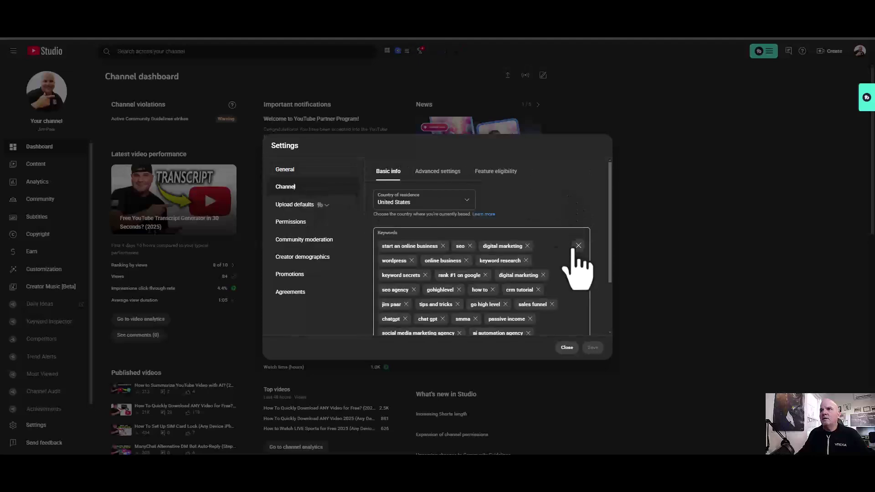
left_click_drag(610, 224, 653, 269)
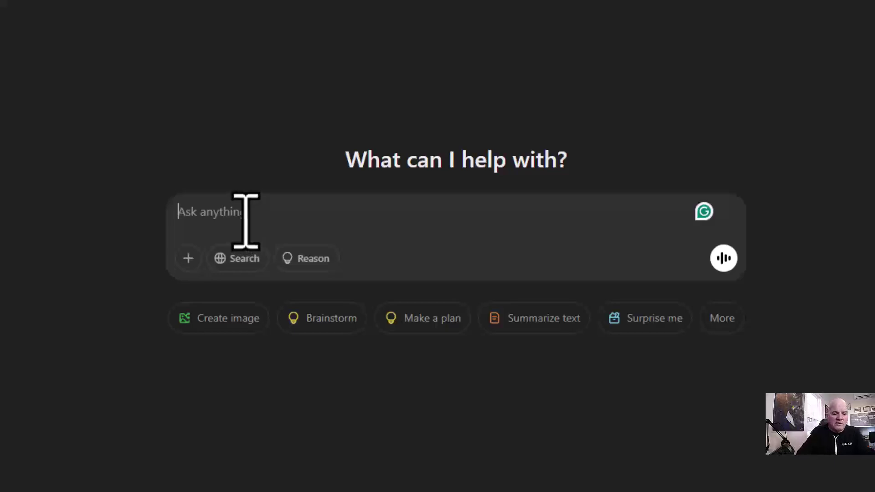
Step: In ChatGPT, request keywords for a YouTube channel on making YouTube videos and go through the suggestions
type("give me ")
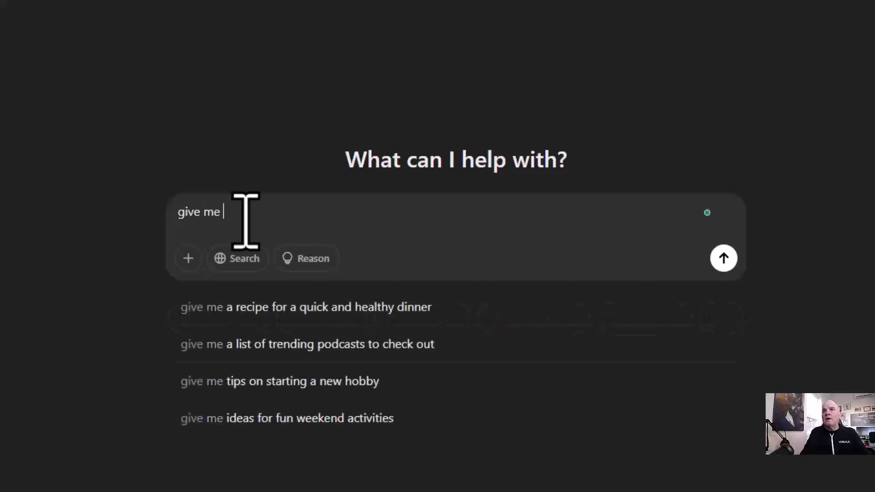
type("keywords for youtube channel d")
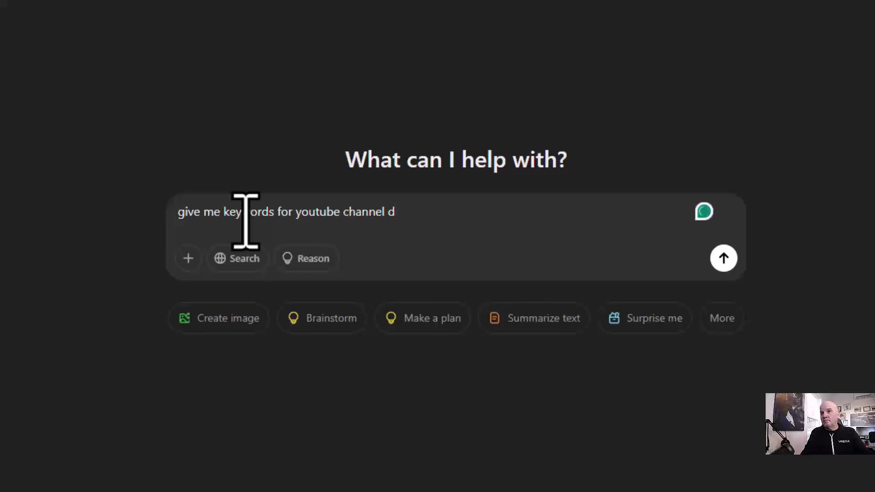
key("BackSpace")
type("o")
type("n")
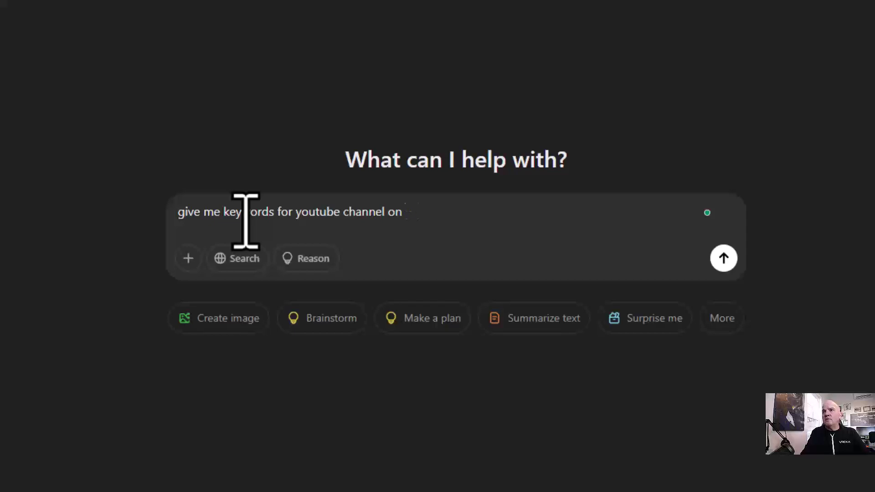
type(" yoaking youtube v")
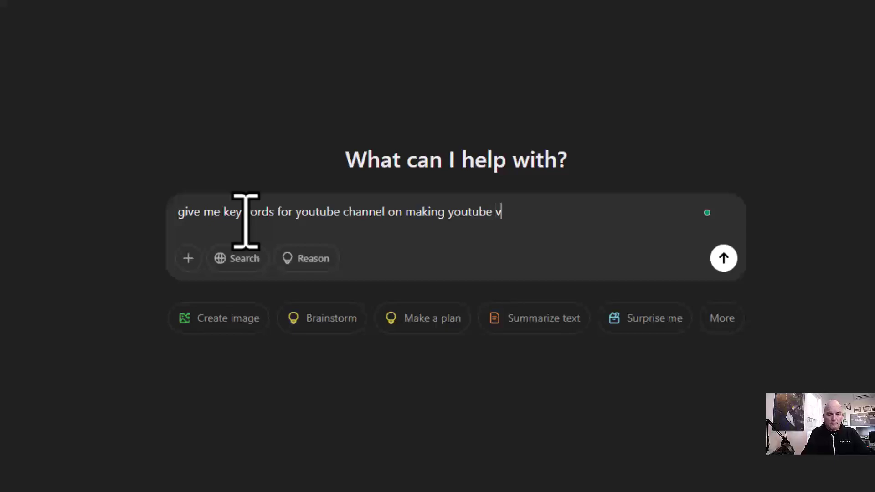
key("Return")
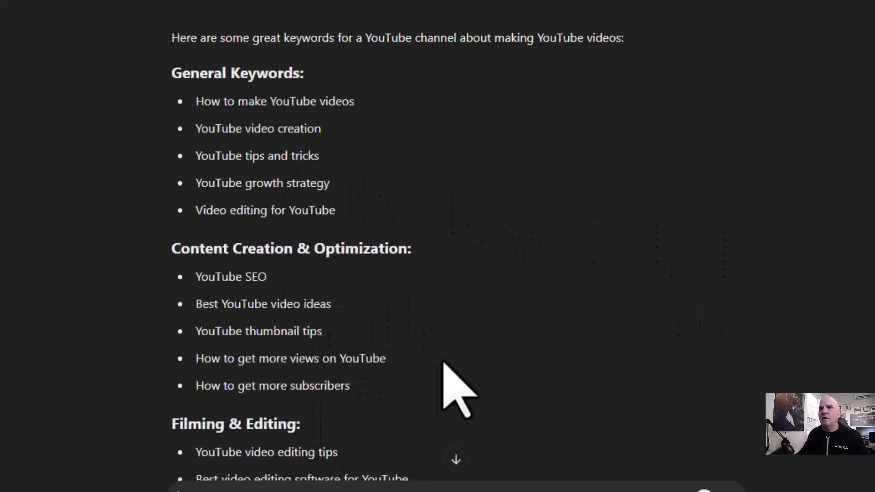
scroll(451, 374, "down", 8)
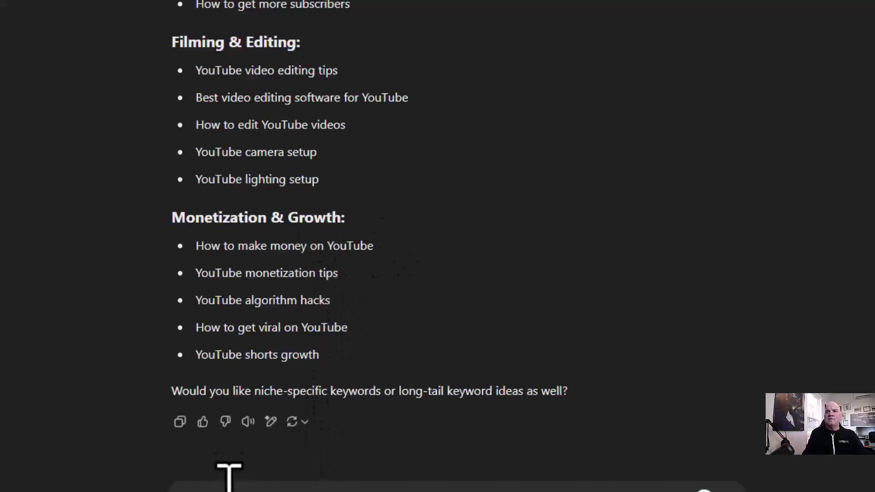
Step: Ask for the top YouTube channel names in this niche and go through the answer
type("G")
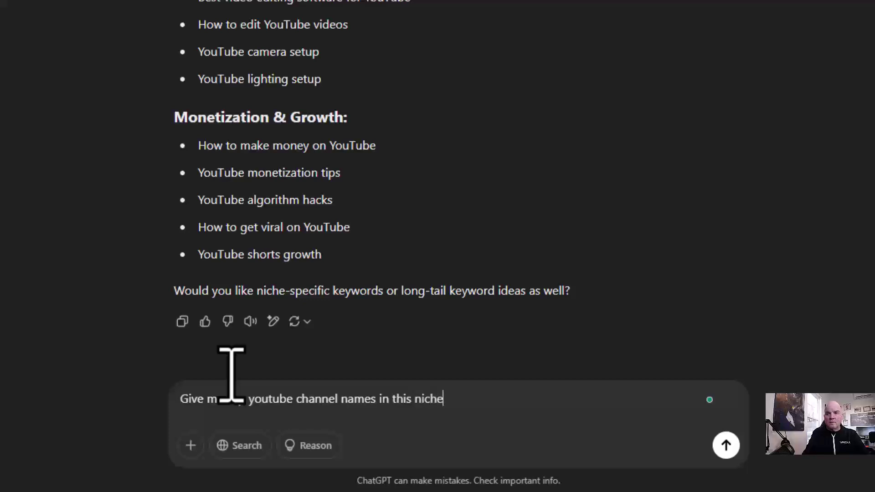
key("Return")
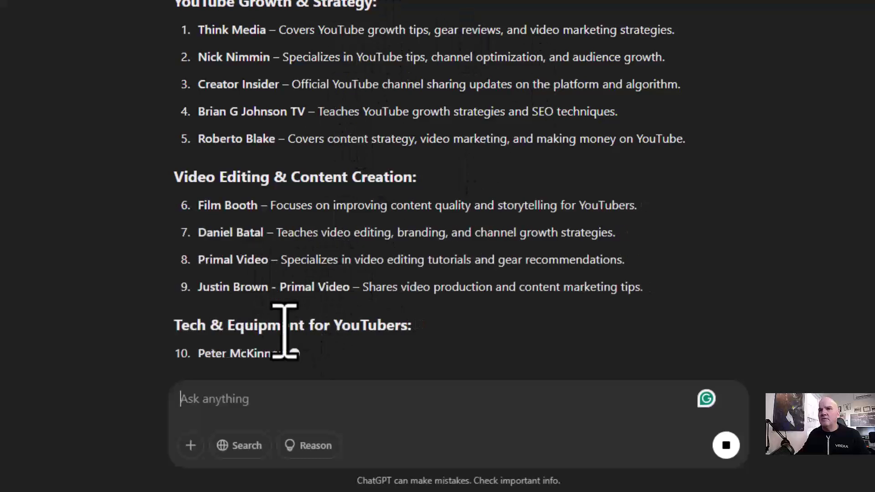
scroll(406, 231, "down", 2)
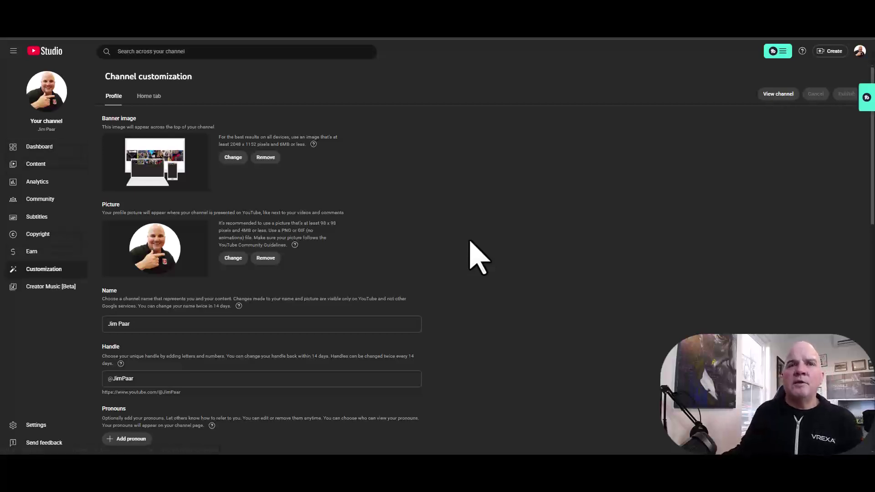
Step: Examine the channel description and its hashtags on the YouTube Studio customization page
scroll(471, 244, "down", 5)
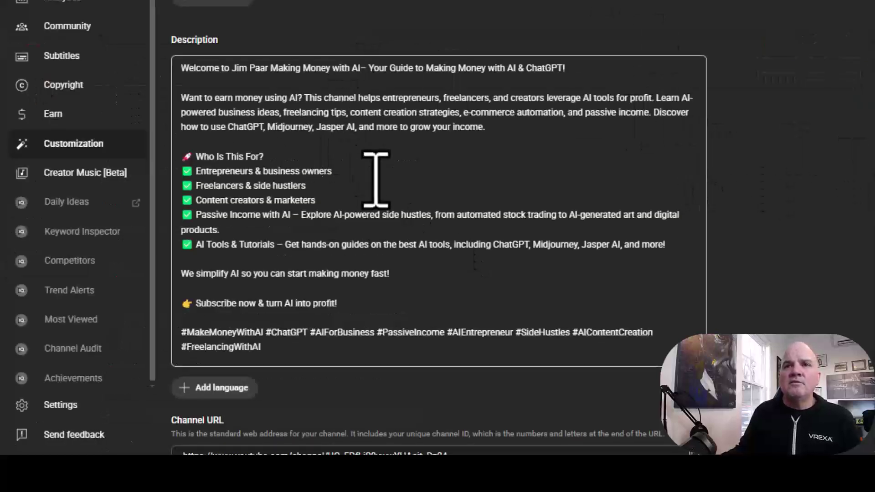
left_click(490, 347)
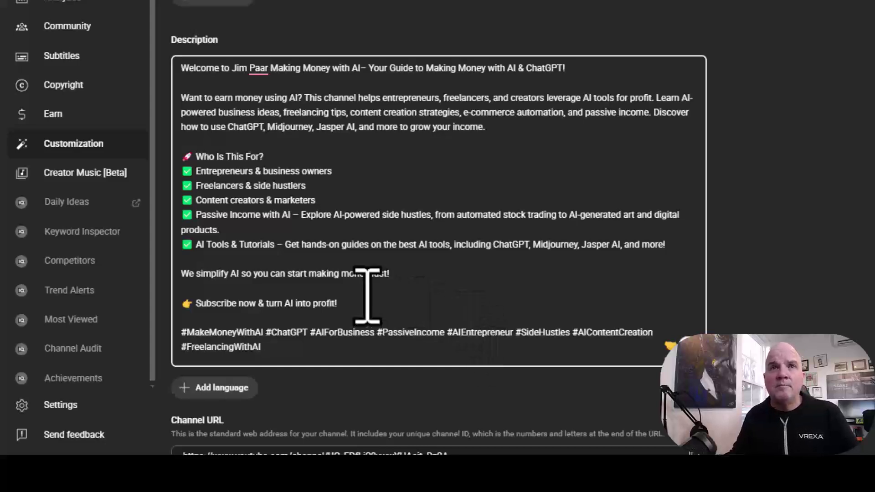
mouse_move(259, 69)
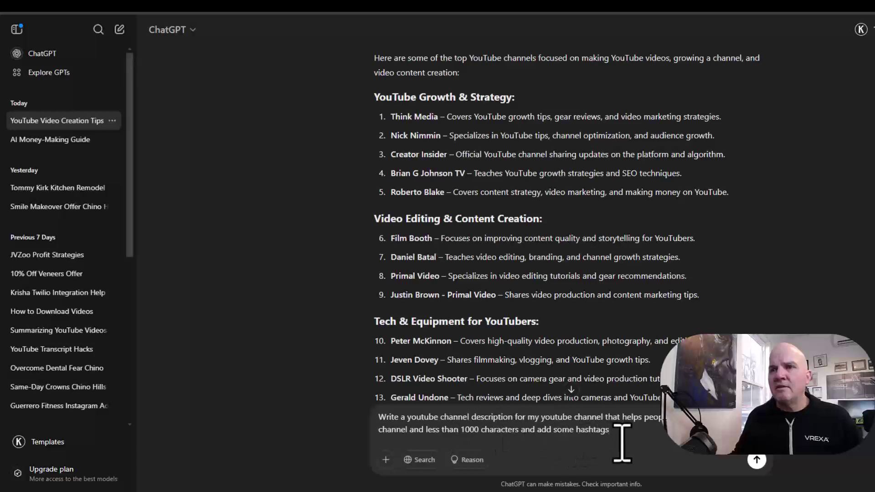
Step: In ChatGPT, request a channel-growth YouTube description under 1000 characters with hashtags, and refine it with "Add algorthim"
left_click(757, 461)
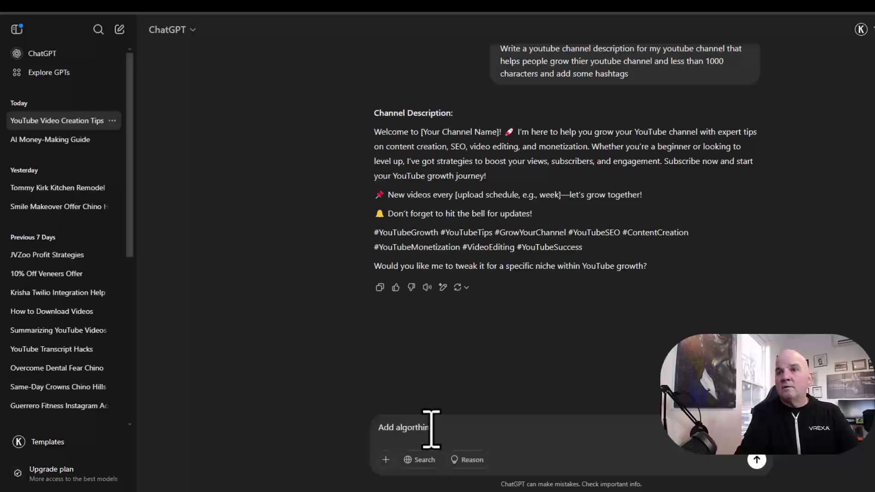
key("Return")
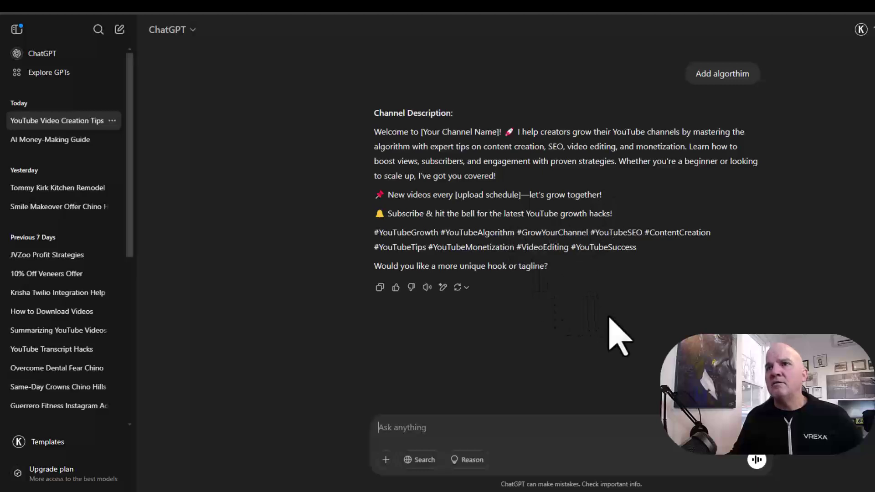
scroll(618, 337, "up", 6)
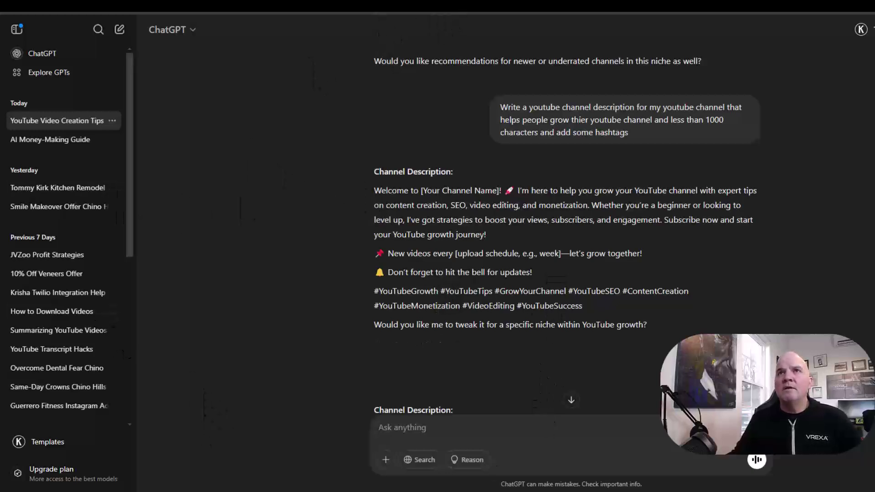
Step: Return to YouTube Studio and examine the channel's description, URLs, links and contact info in the profile customization
left_click(375, 14)
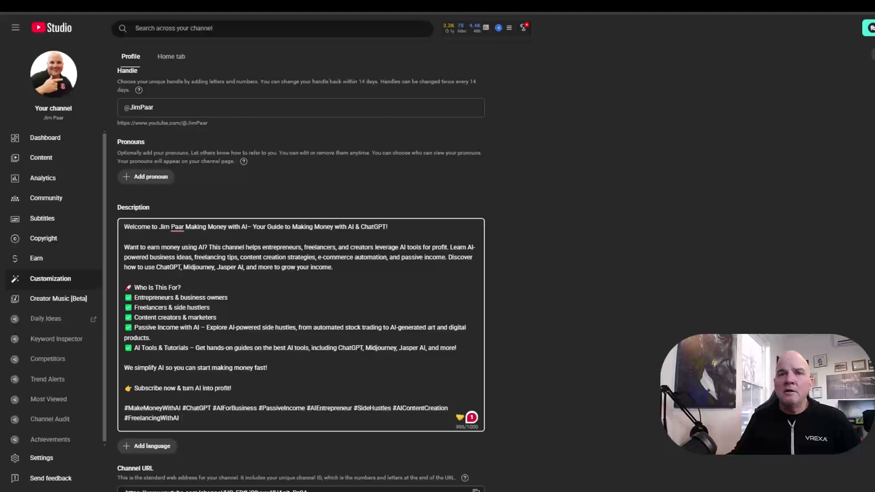
left_click(657, 333)
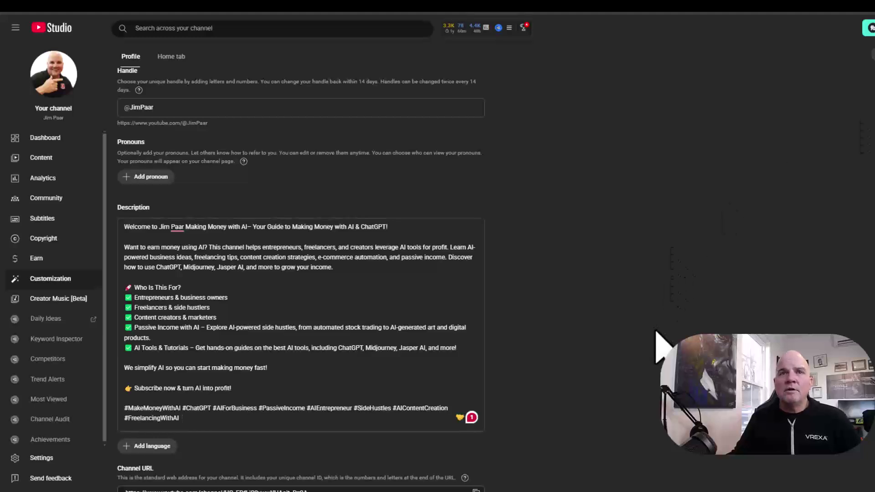
scroll(654, 355, "down", 6)
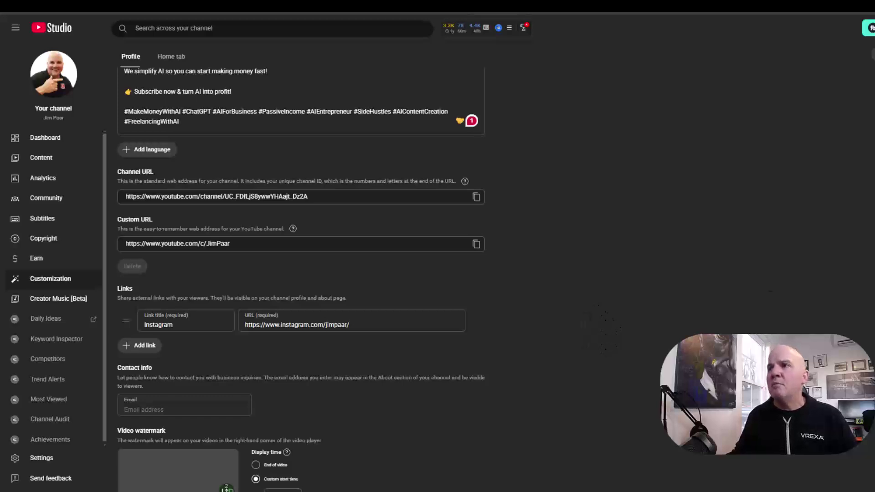
scroll(263, 130, "up", 4)
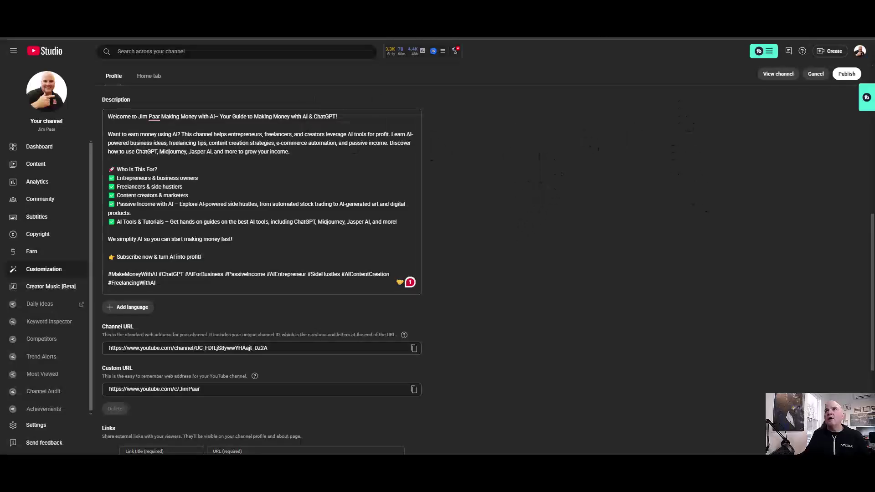
Step: Keep and publish the pending channel customization changes, and leave the customization page for the channel analytics
left_click(41, 184)
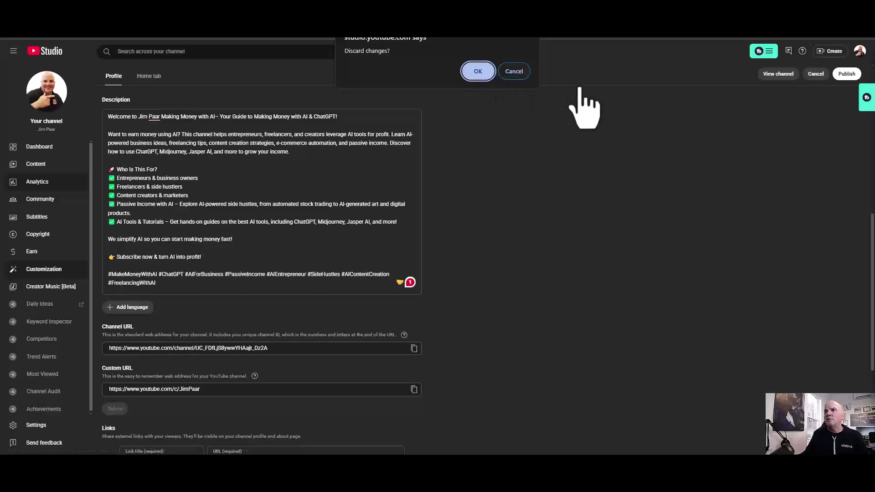
left_click(514, 71)
left_click(844, 74)
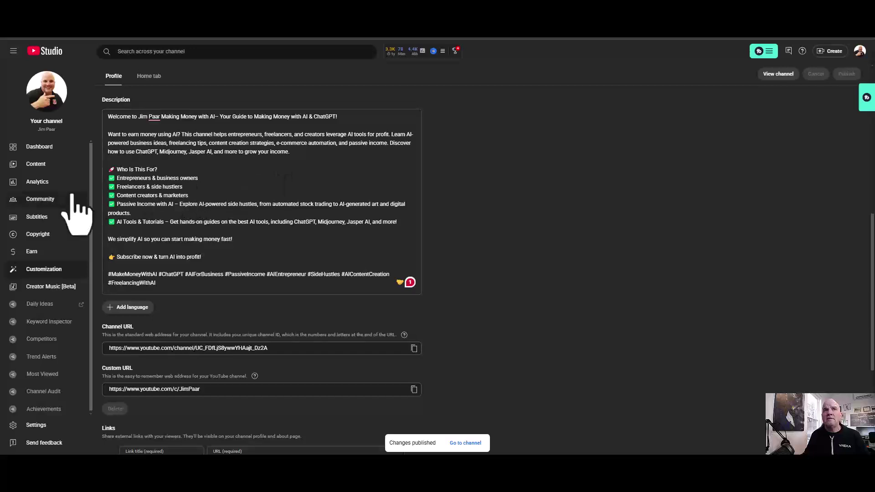
left_click(44, 182)
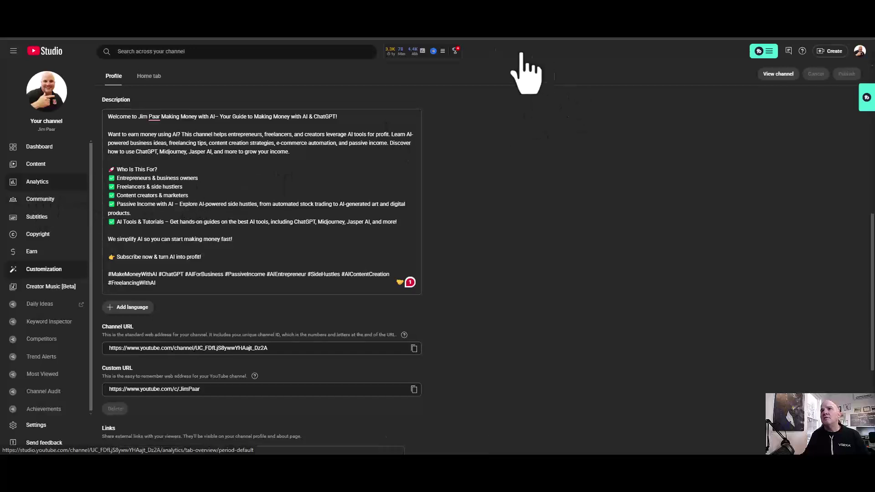
left_click(55, 148)
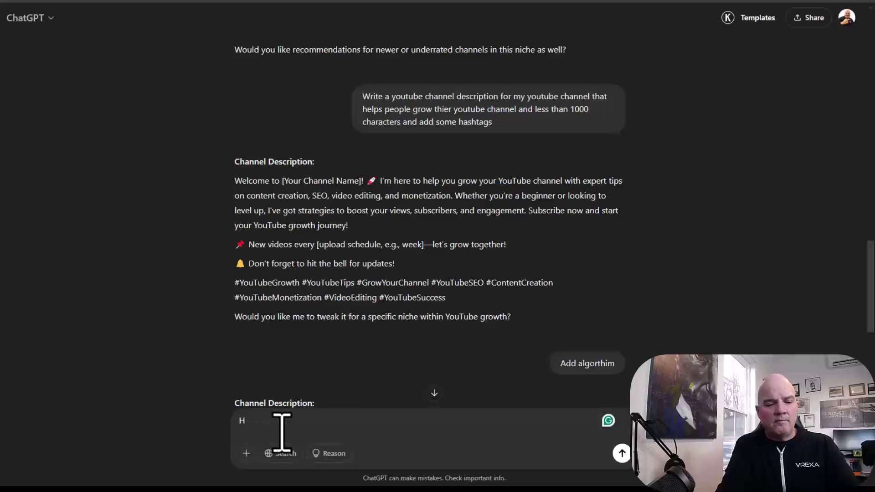
Step: In ChatGPT, submit the request "Give me a 90 day plan on how to grow my youtube channel"
type("Give me a 30 day plan on how t")
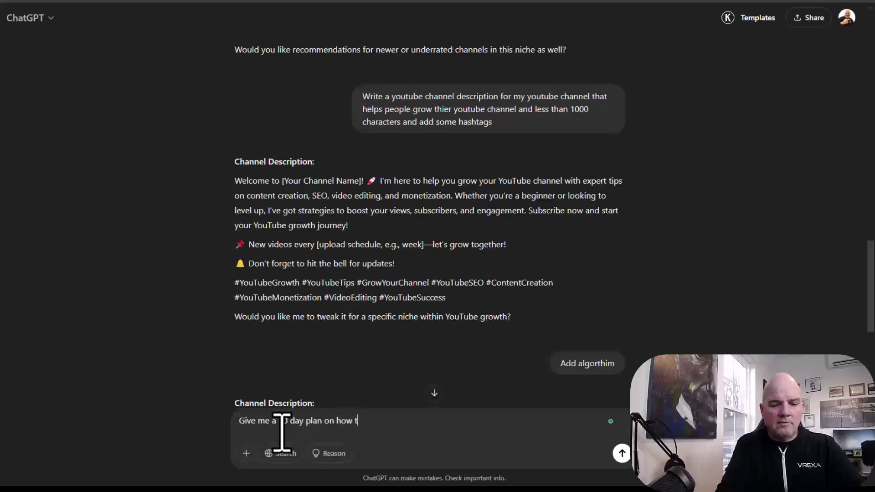
type("o grow")
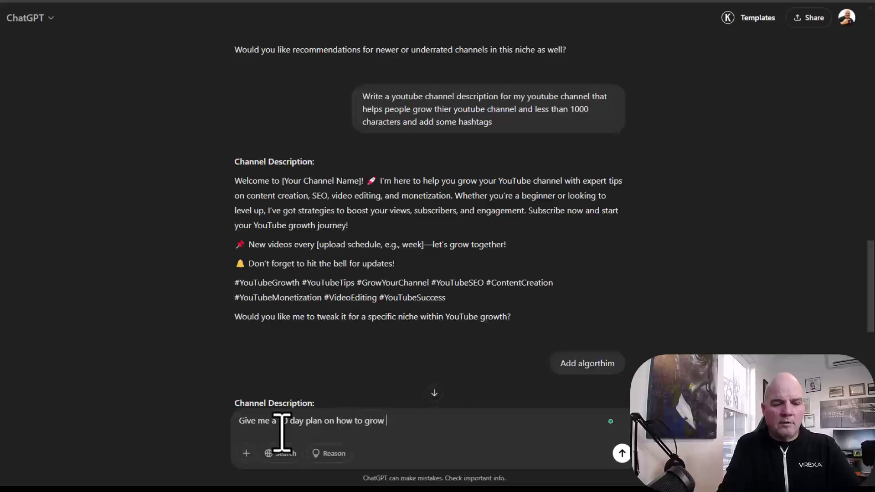
type(" my youtbe cha")
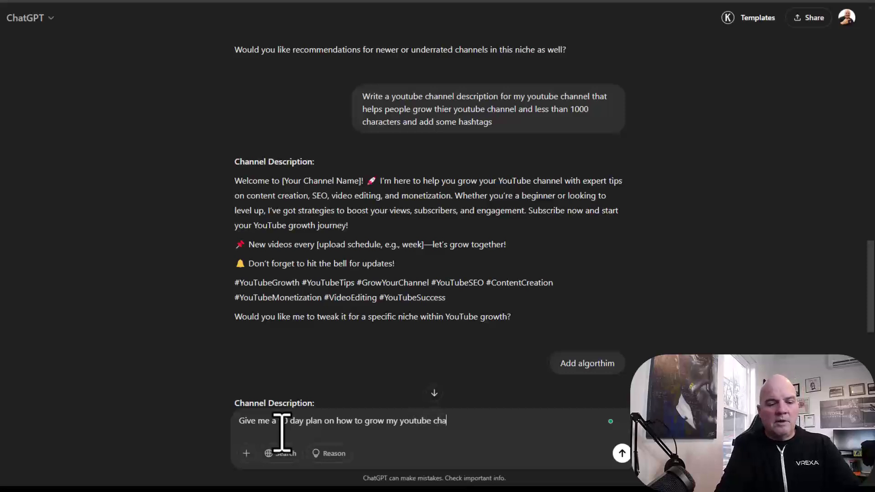
type("nnel")
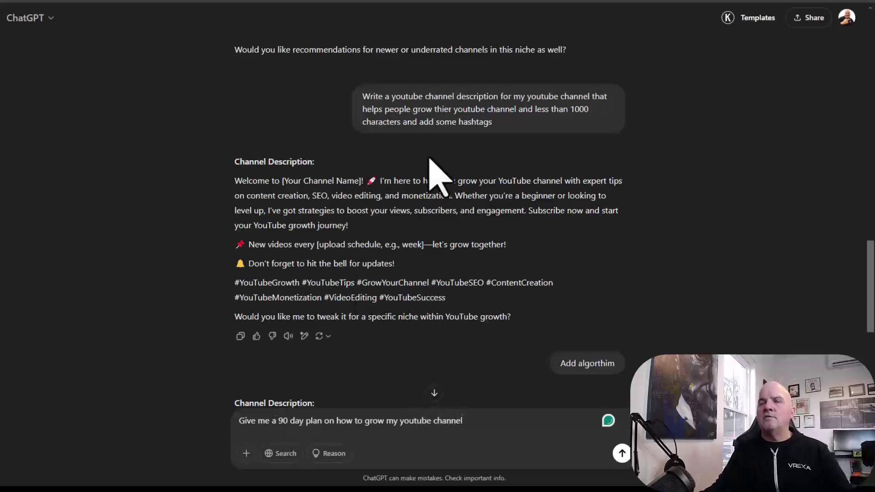
scroll(455, 251, "up", 10)
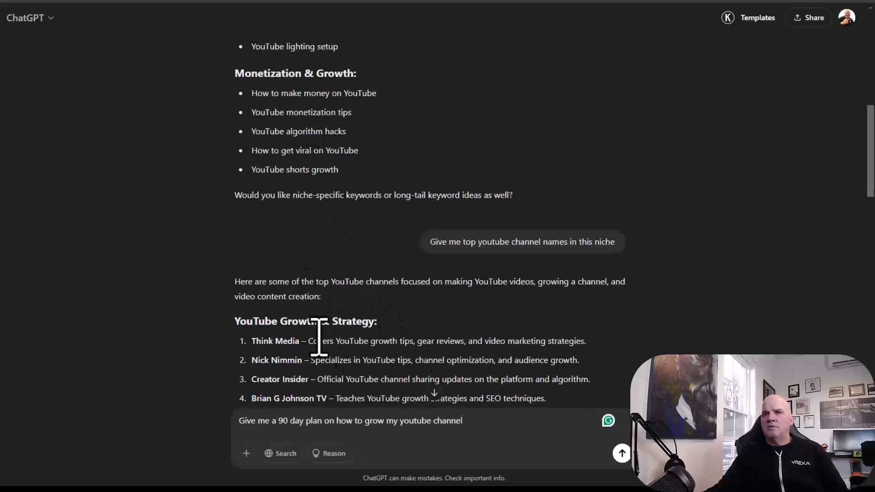
scroll(478, 244, "down", 15)
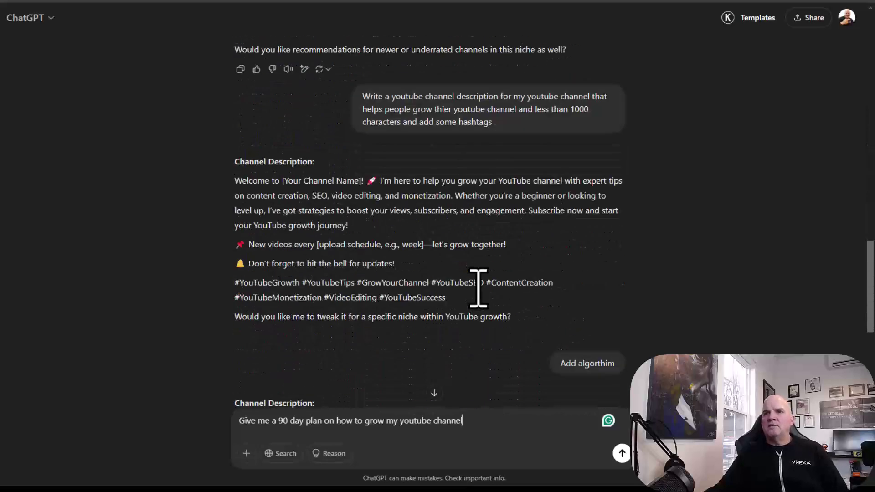
scroll(475, 278, "down", 6)
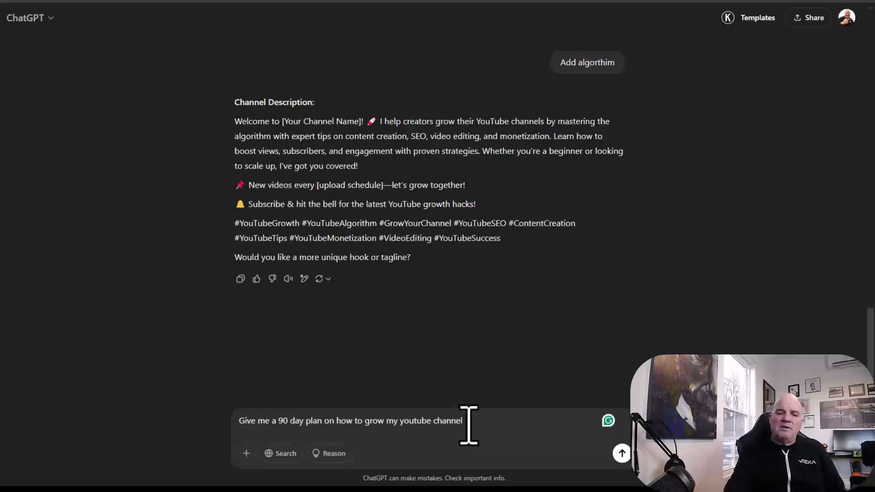
key("Return")
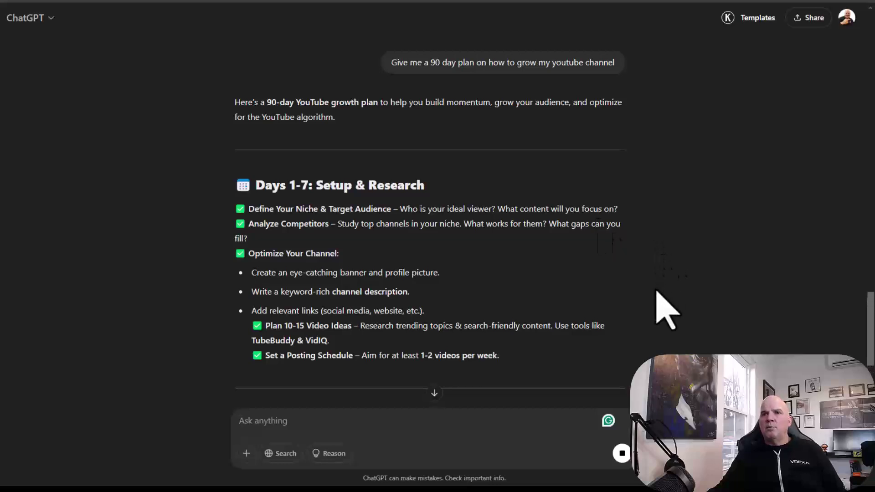
Step: Read through the 90-day growth plan, from content creation and uploads to the monetization strategy and key takeaways
scroll(667, 310, "down", 4)
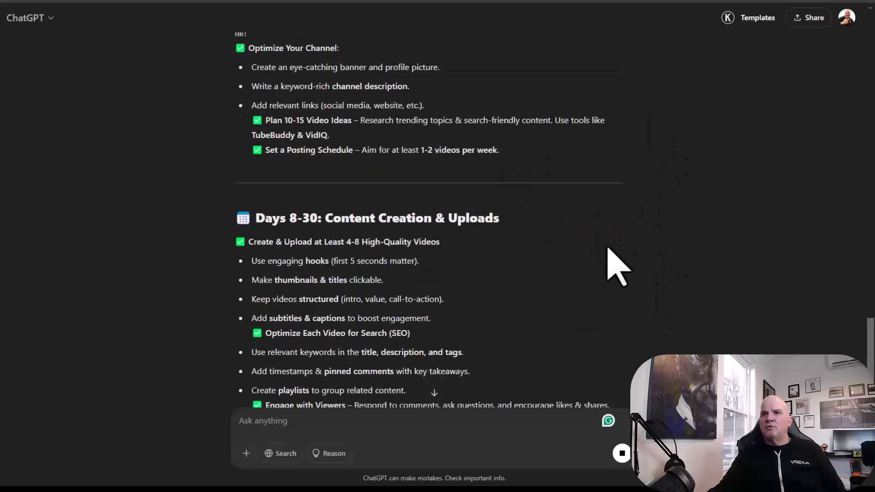
scroll(573, 249, "down", 4)
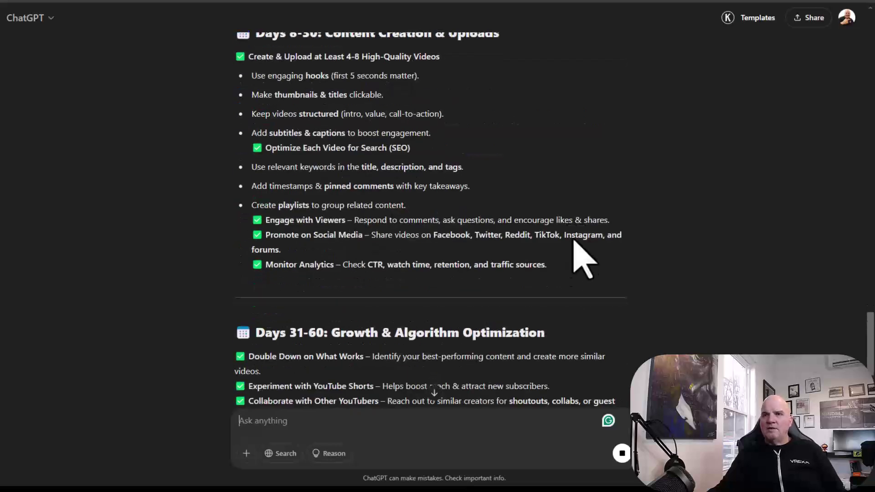
scroll(576, 244, "down", 4)
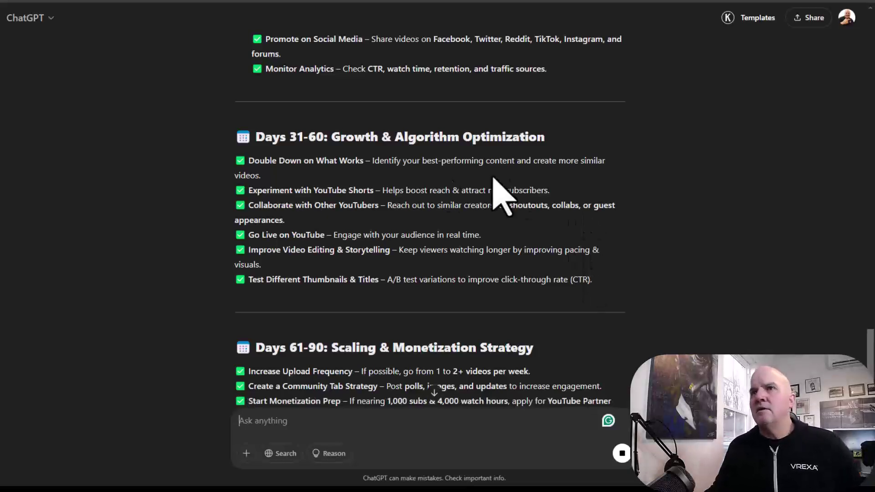
scroll(570, 249, "down", 4)
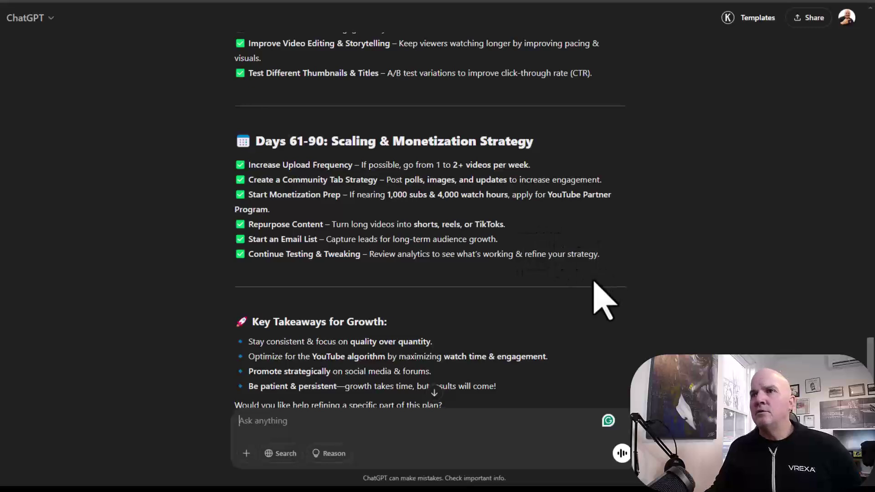
scroll(602, 301, "down", 2)
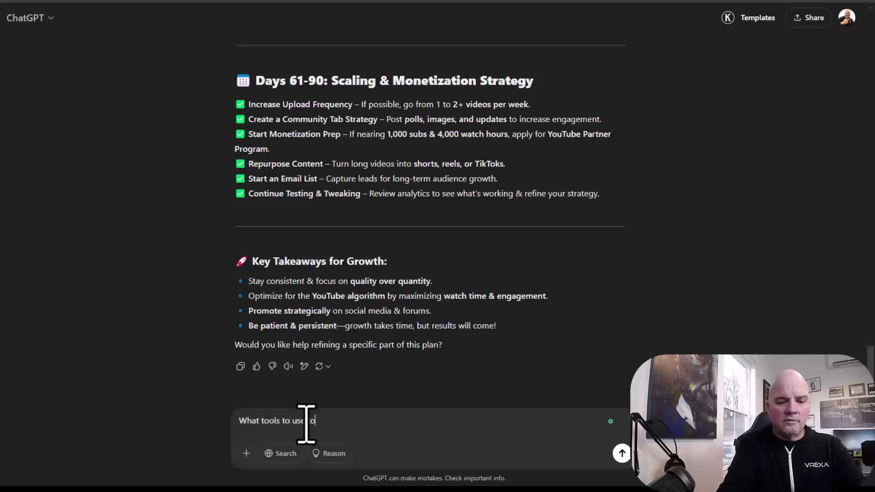
Step: Ask ChatGPT "What tools to use to do this" and review the recommended tools in every category
key("Return")
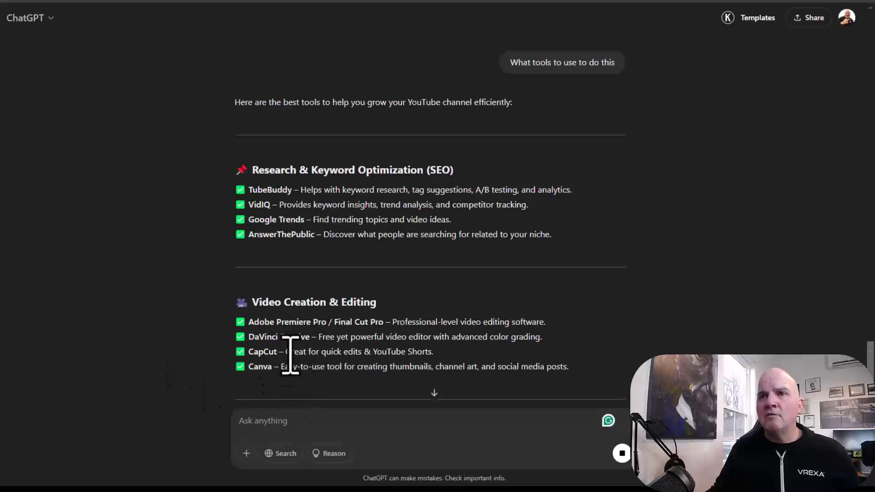
scroll(485, 293, "down", 3)
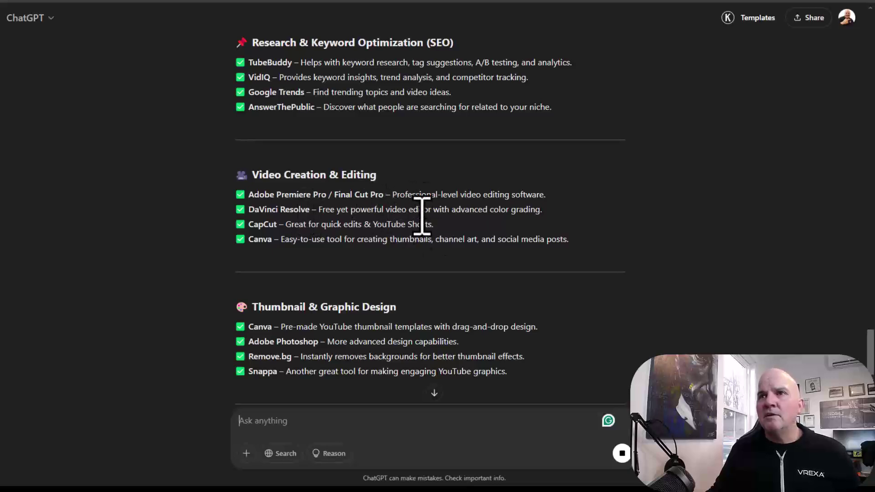
scroll(464, 291, "down", 6)
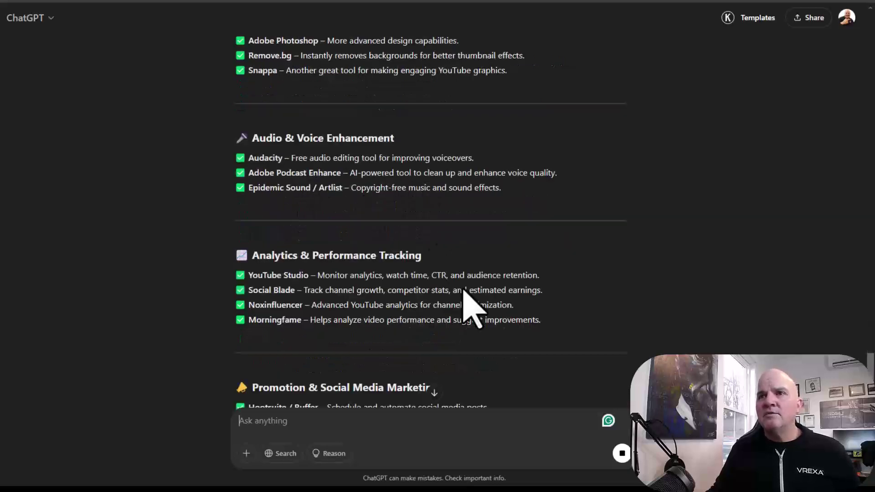
scroll(467, 291, "down", 3)
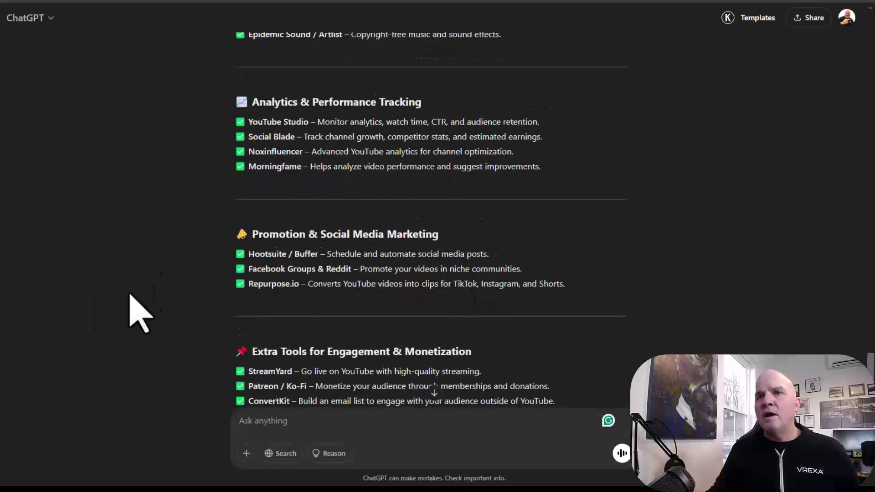
scroll(194, 344, "down", 2)
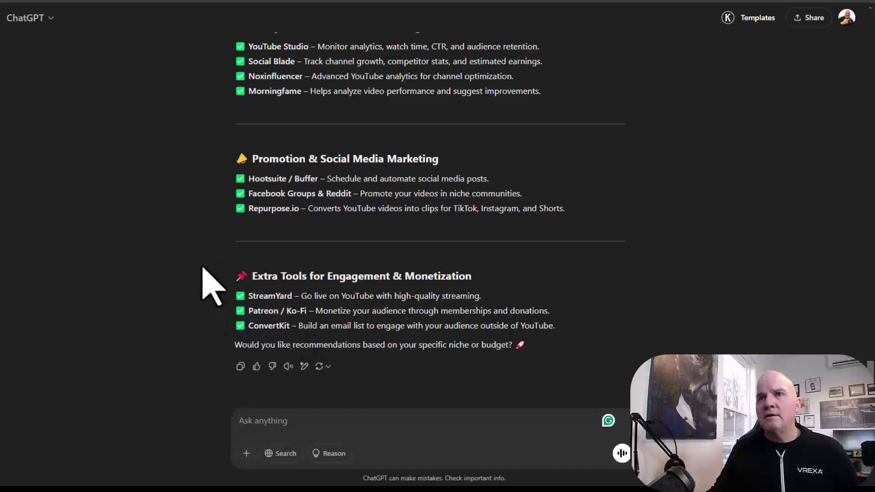
scroll(212, 287, "up", 10)
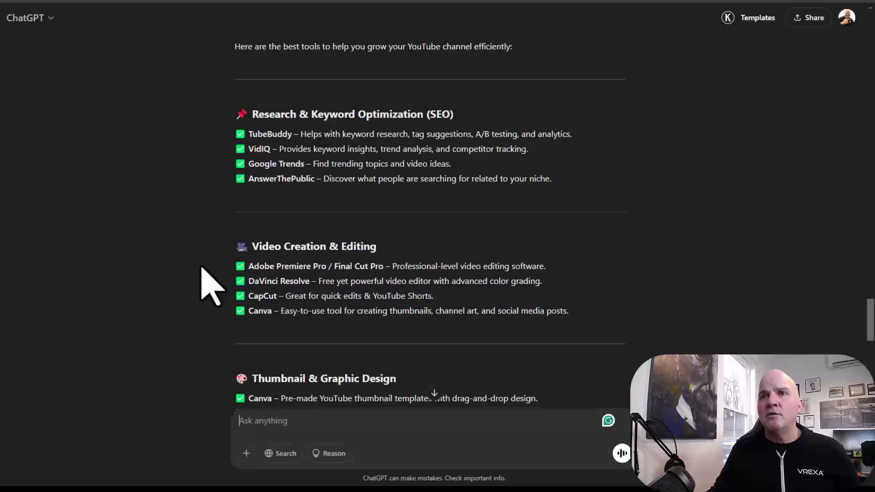
scroll(202, 283, "up", 7)
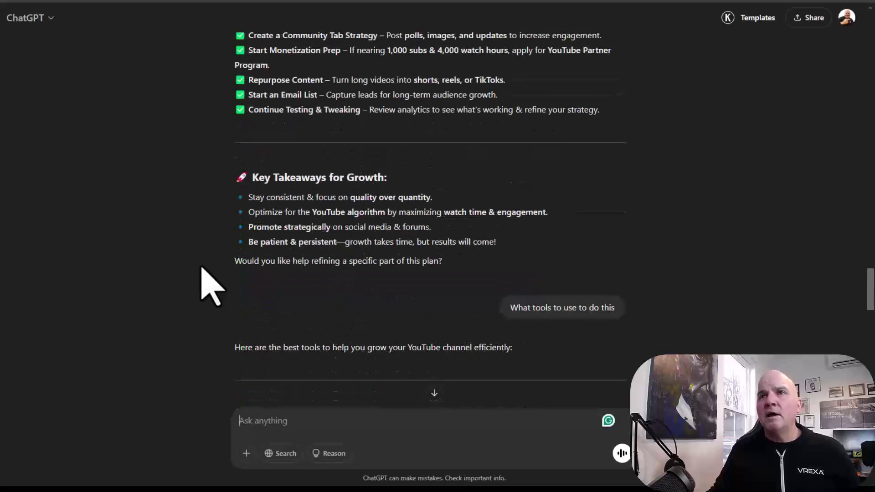
scroll(196, 290, "down", 7)
scroll(196, 273, "down", 7)
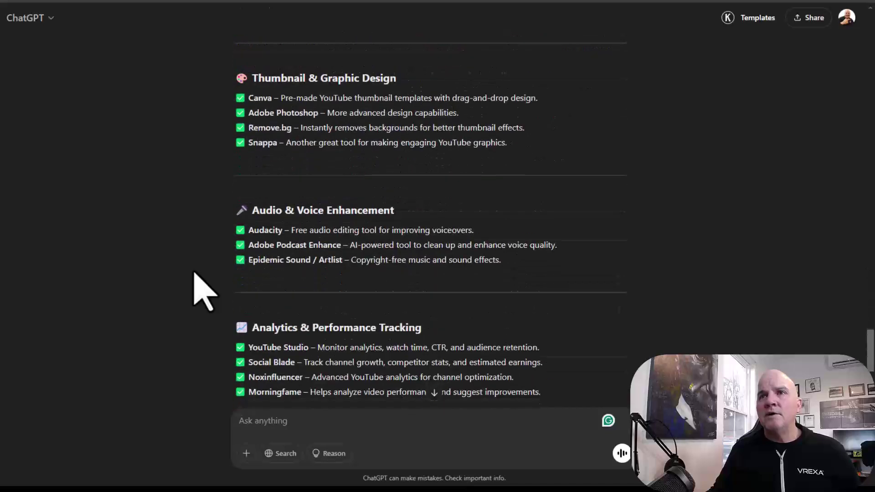
scroll(197, 292, "down", 7)
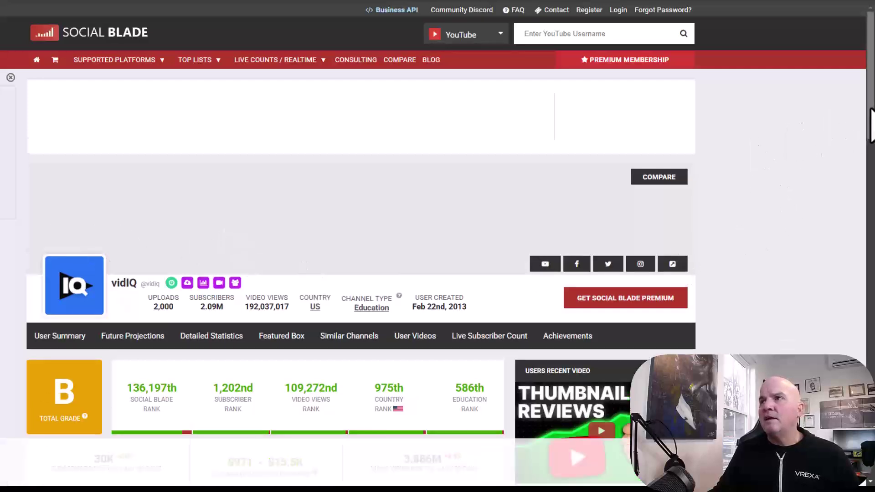
Step: Switch to vidIQ's Social Blade page and examine its ranks, estimated earnings, daily statistics, and weekly subscriber and video view graphs
scroll(870, 123, "down", 6)
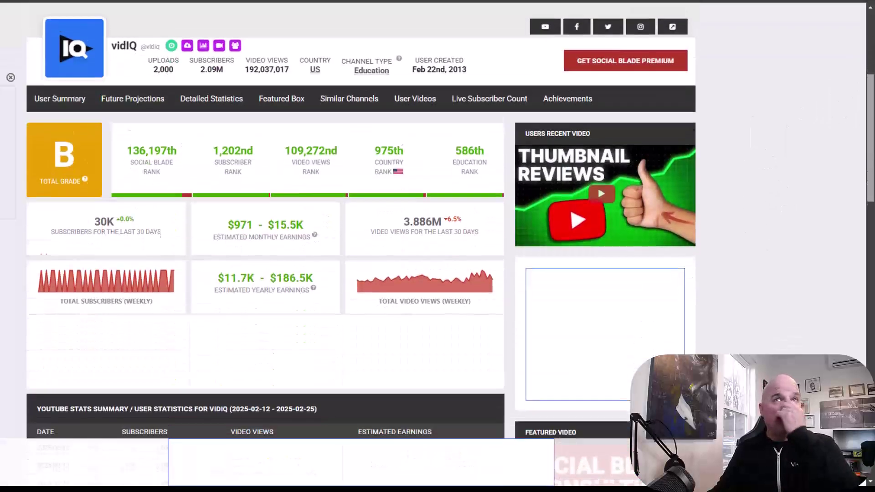
scroll(360, 246, "up", 1)
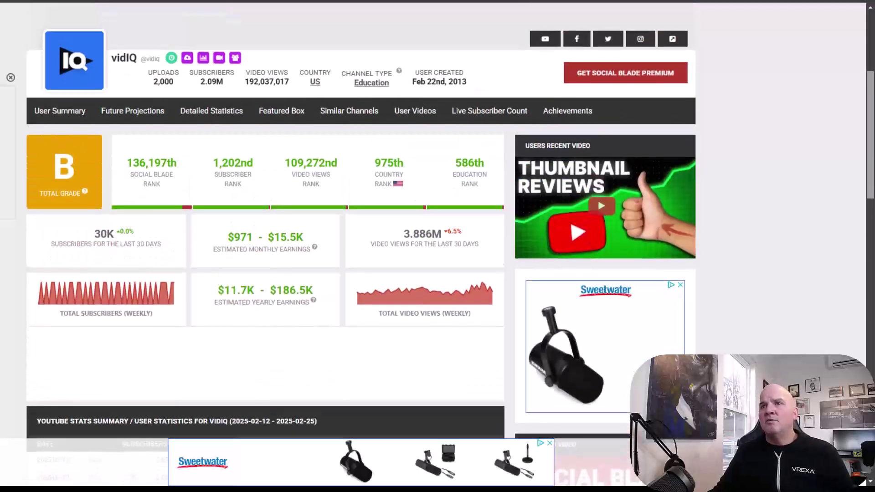
scroll(360, 246, "down", 5)
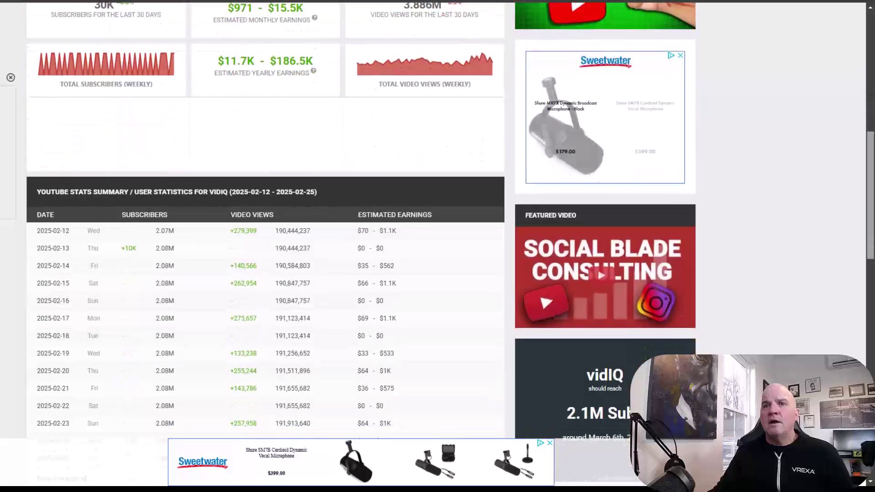
scroll(289, 195, "up", 3)
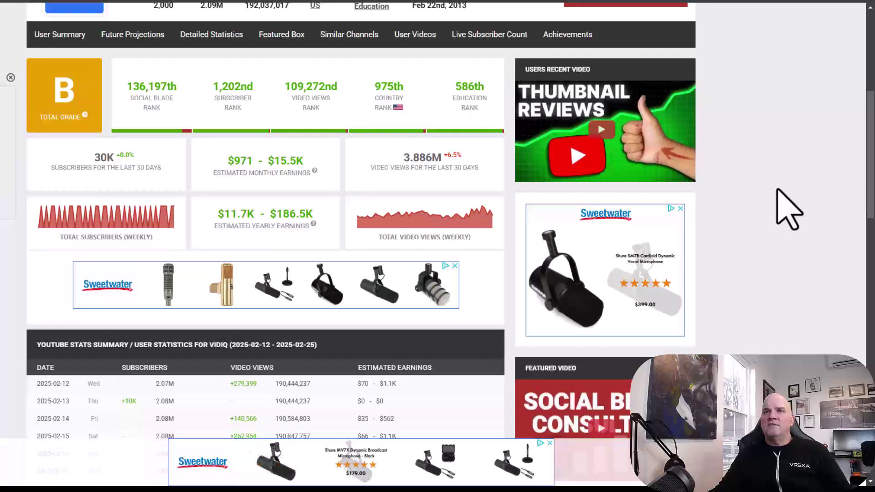
key("Home")
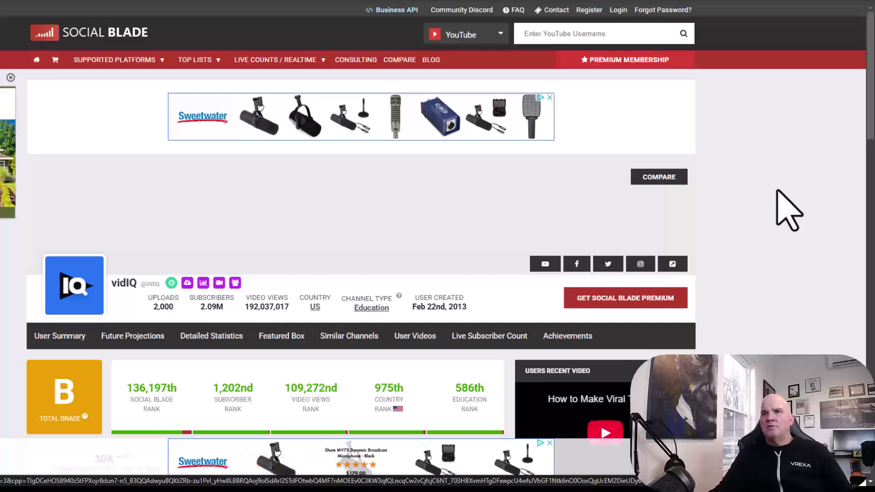
scroll(788, 210, "down", 5)
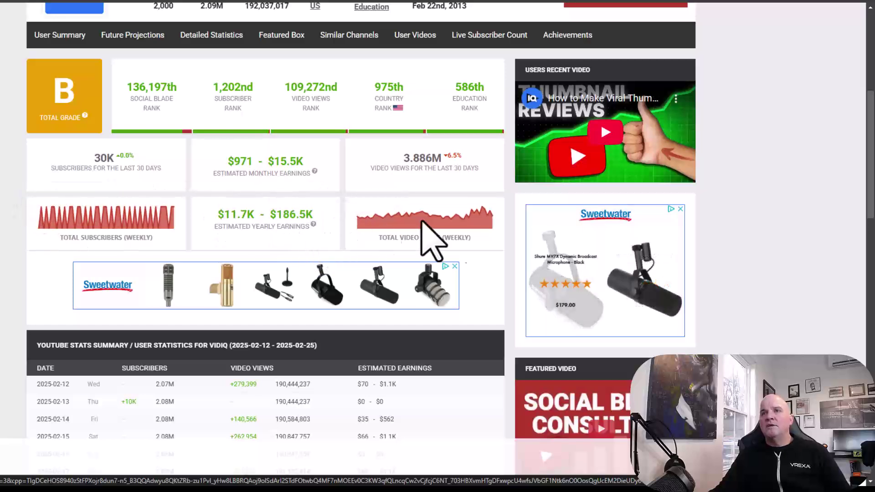
mouse_move(457, 222)
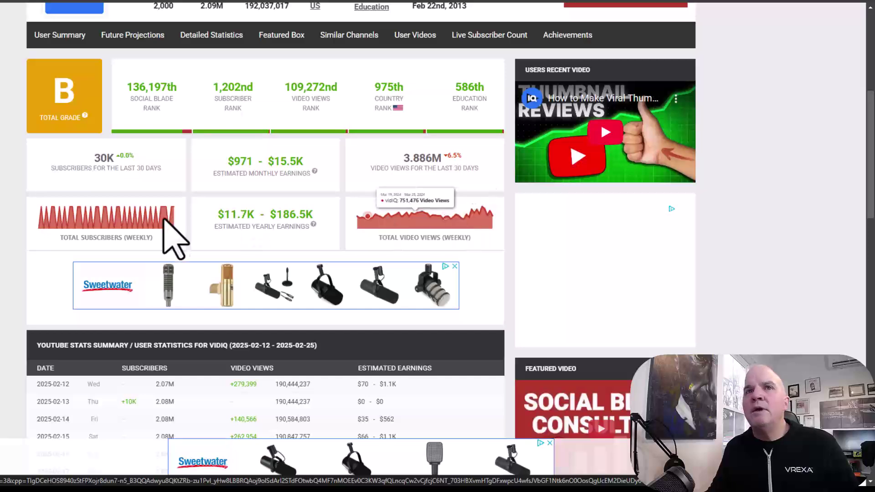
mouse_move(152, 224)
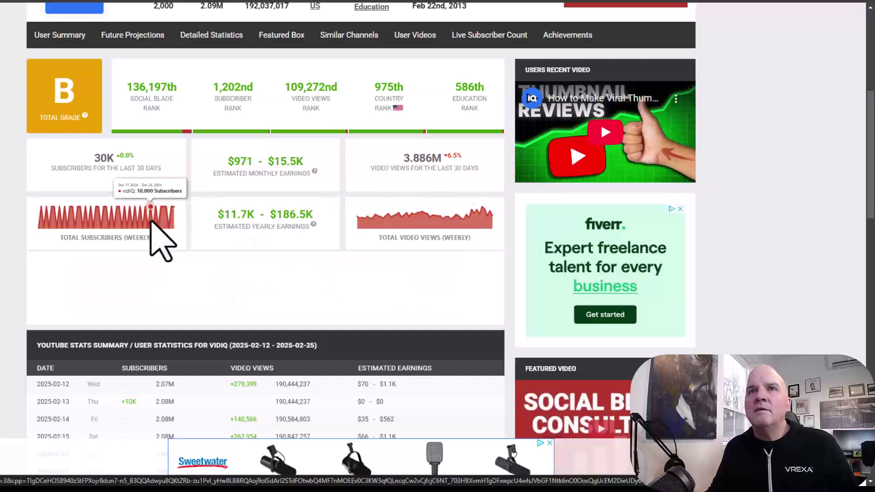